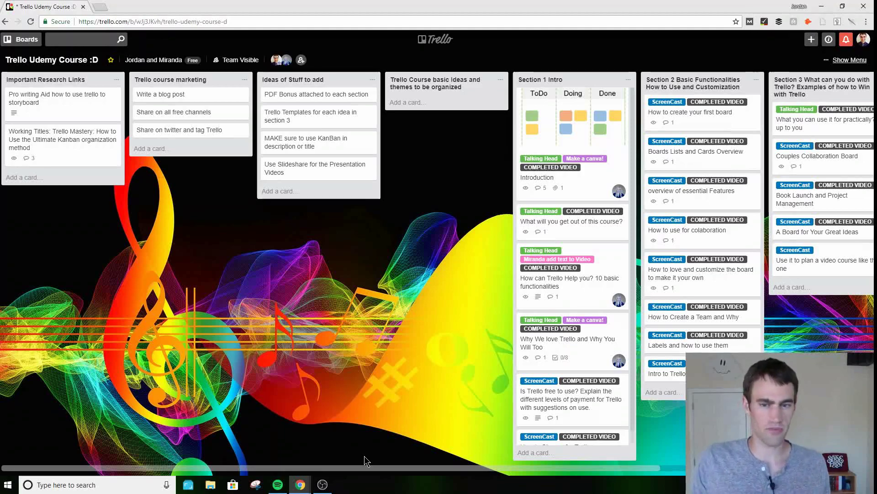
Look over the board's lists, including the empty list for Trello Course basic ideas and themes.
{"action": "left_click_drag", "start_coordinate": [512, 467], "coordinate": [636, 467]}
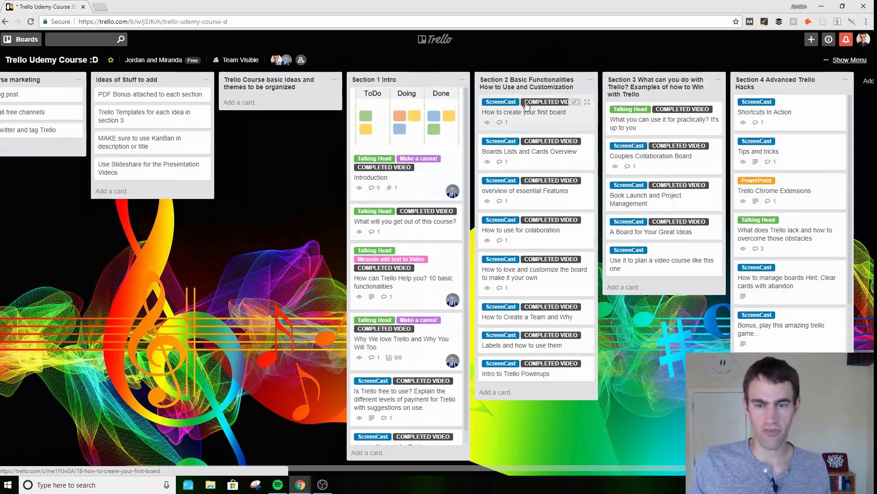
{"action": "left_click_drag", "start_coordinate": [520, 467], "coordinate": [394, 465]}
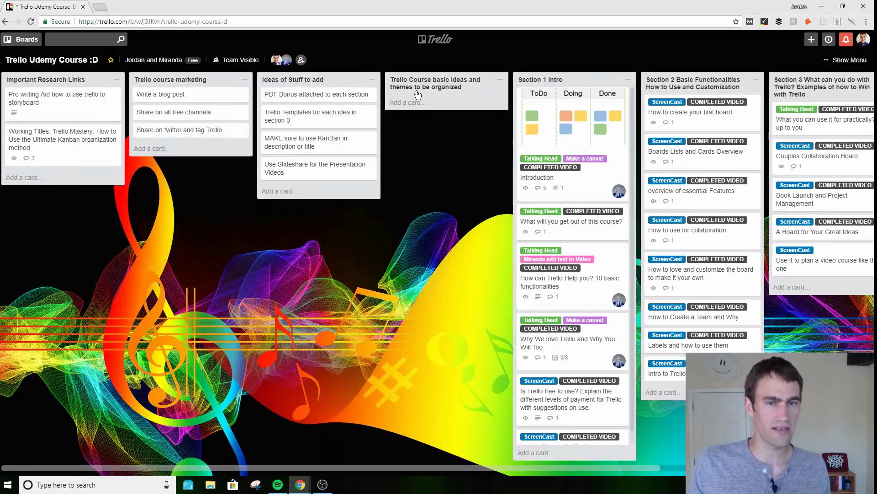
{"action": "mouse_move", "coordinate": [445, 89]}
{"action": "left_mouse_down"}
{"action": "mouse_move", "coordinate": [425, 89]}
{"action": "mouse_move", "coordinate": [450, 86]}
{"action": "left_mouse_up"}
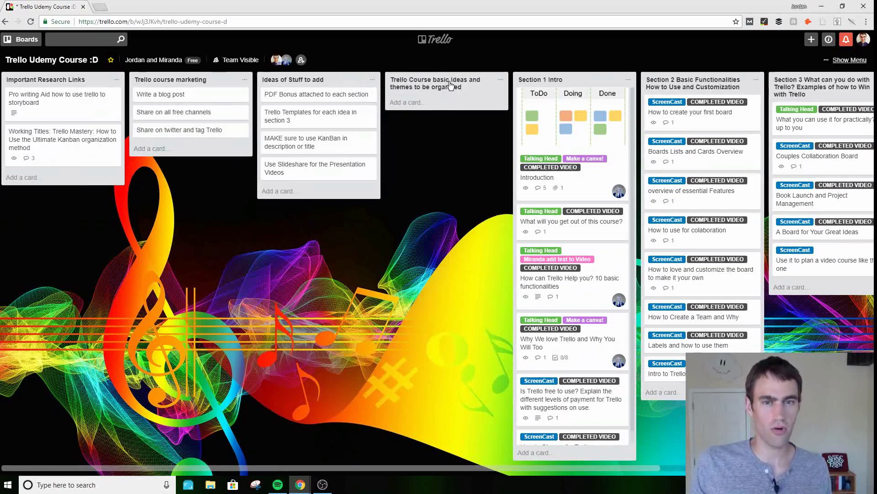
{"action": "left_click", "coordinate": [422, 103]}
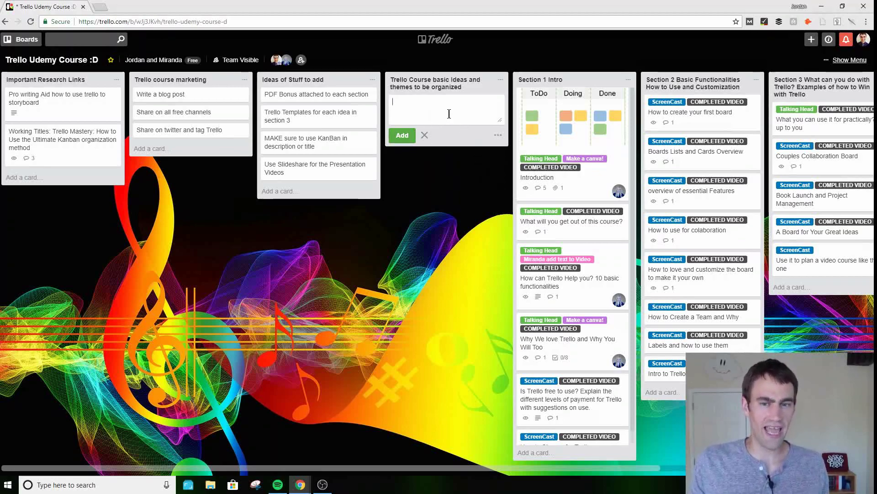
{"action": "left_click", "coordinate": [460, 172]}
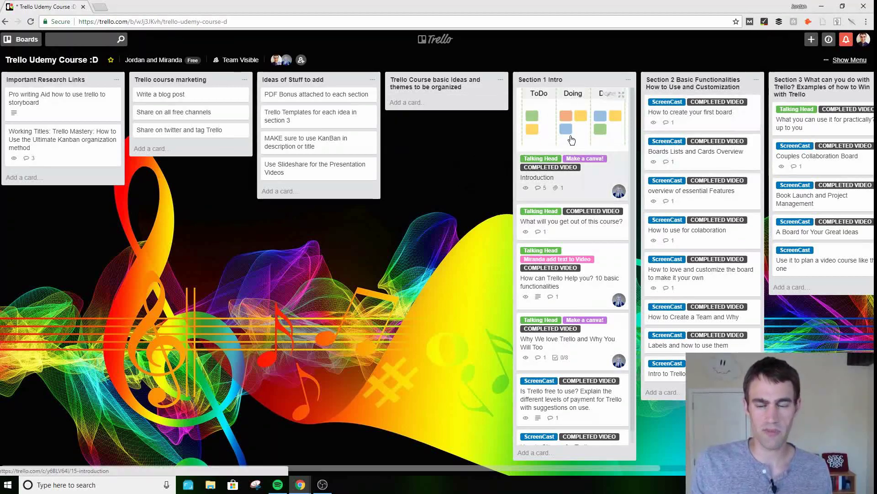
{"action": "left_click_drag", "start_coordinate": [571, 128], "coordinate": [558, 105]}
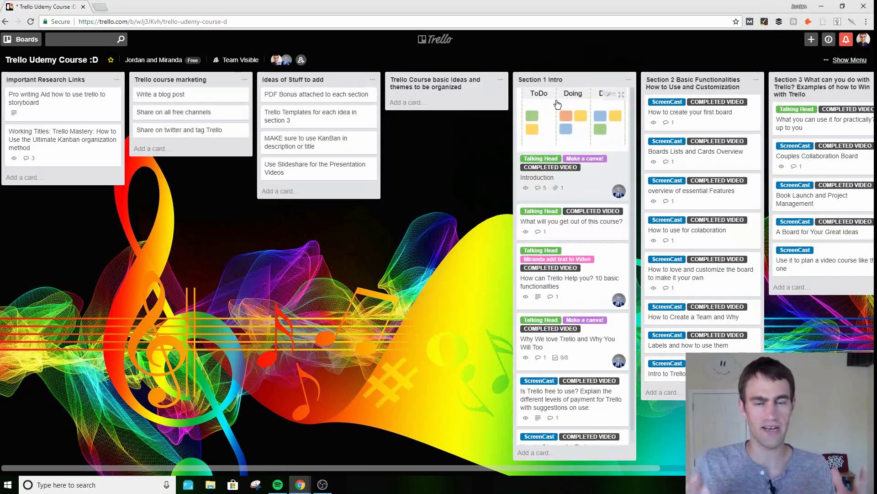
Examine the lesson cards and their labels in the Section 1 to Section 4 lists.
{"action": "left_click_drag", "start_coordinate": [521, 468], "coordinate": [651, 445]}
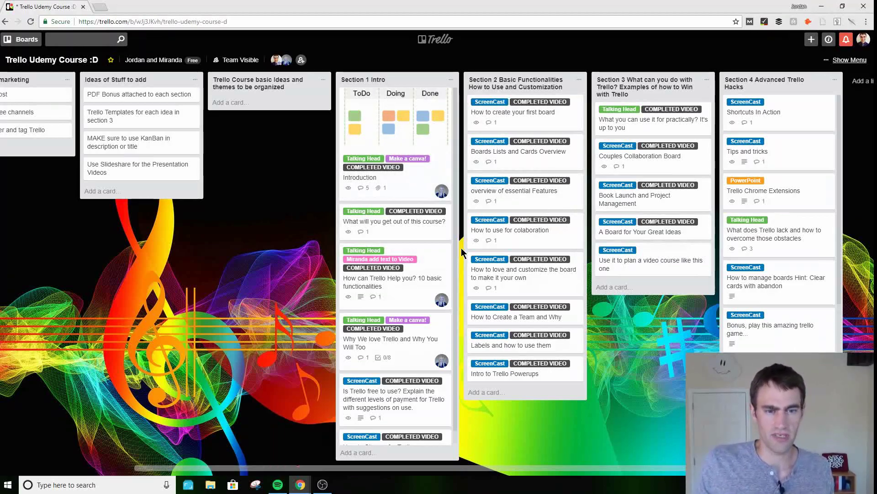
{"action": "scroll", "coordinate": [411, 151], "scroll_direction": "down", "scroll_amount": 1}
{"action": "scroll", "coordinate": [404, 165], "scroll_direction": "up", "scroll_amount": 1}
{"action": "scroll", "coordinate": [398, 174], "scroll_direction": "down", "scroll_amount": 1}
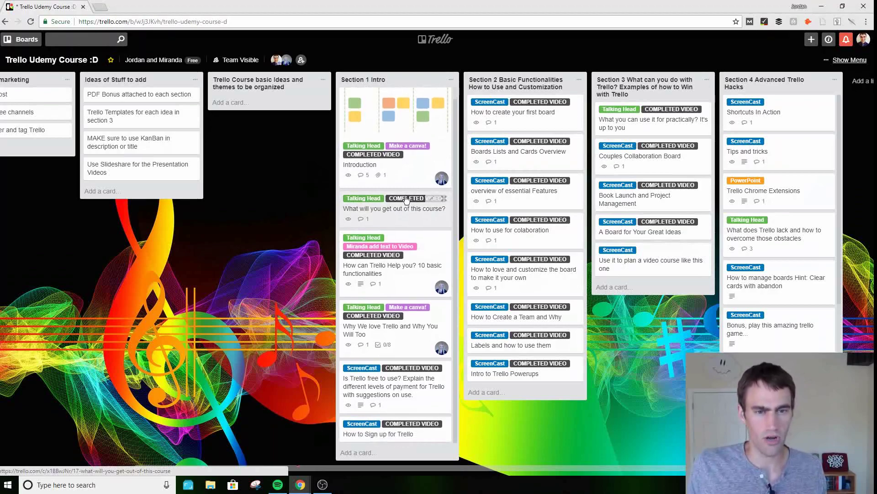
{"action": "scroll", "coordinate": [394, 182], "scroll_direction": "up", "scroll_amount": 1}
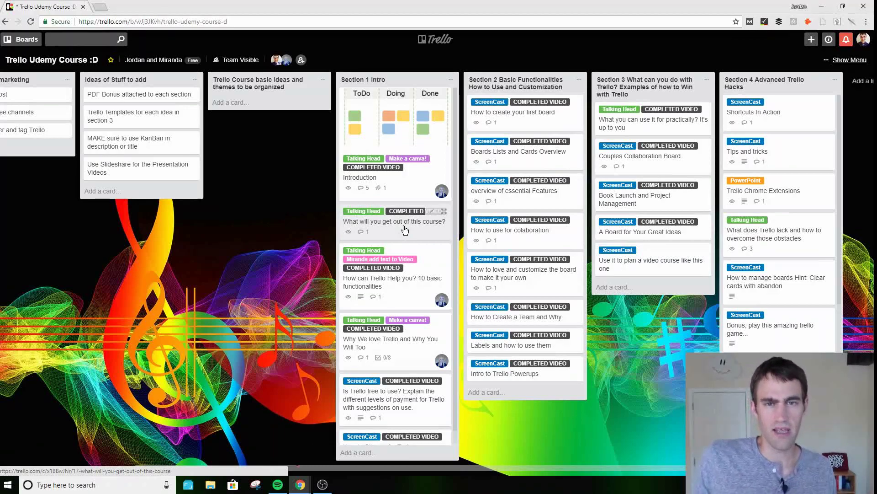
{"action": "scroll", "coordinate": [425, 299], "scroll_direction": "down", "scroll_amount": 1}
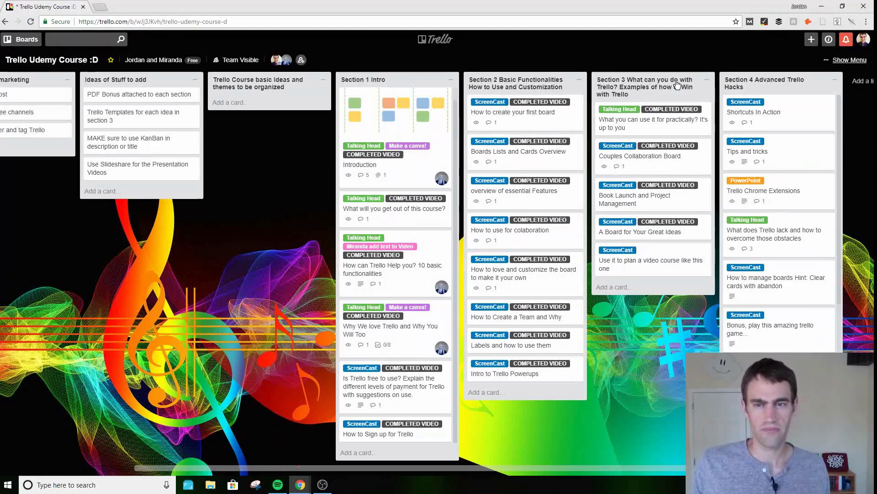
{"action": "left_click_drag", "start_coordinate": [659, 87], "coordinate": [680, 86]}
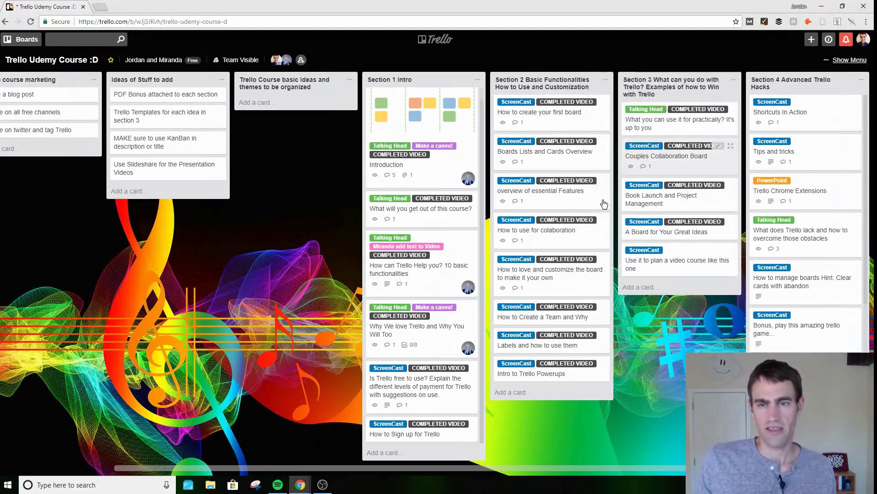
{"action": "left_click_drag", "start_coordinate": [493, 469], "coordinate": [604, 471]}
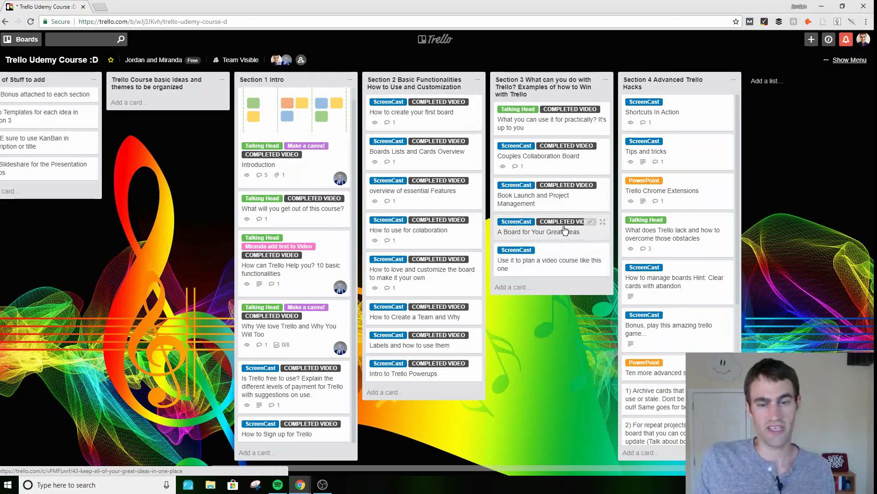
{"action": "left_click", "coordinate": [560, 259]}
{"action": "left_click", "coordinate": [601, 61]}
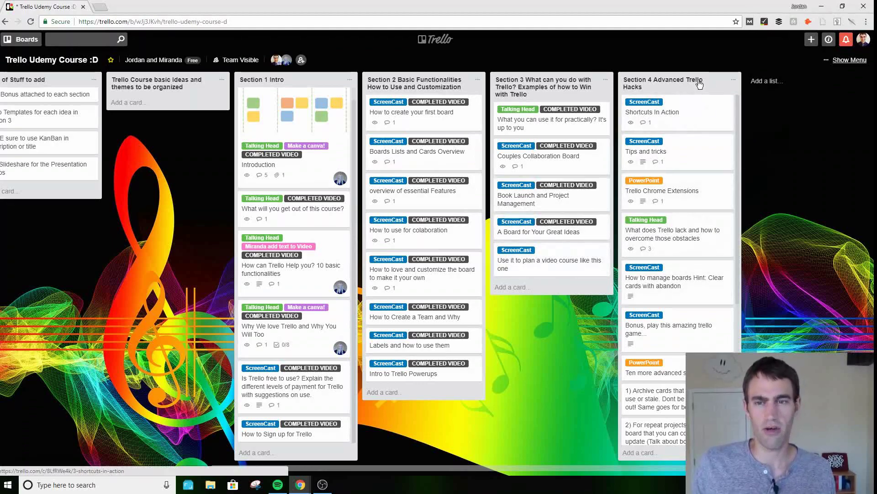
{"action": "mouse_move", "coordinate": [672, 469]}
{"action": "left_mouse_down"}
{"action": "mouse_move", "coordinate": [450, 474]}
{"action": "mouse_move", "coordinate": [674, 466]}
{"action": "left_mouse_up"}
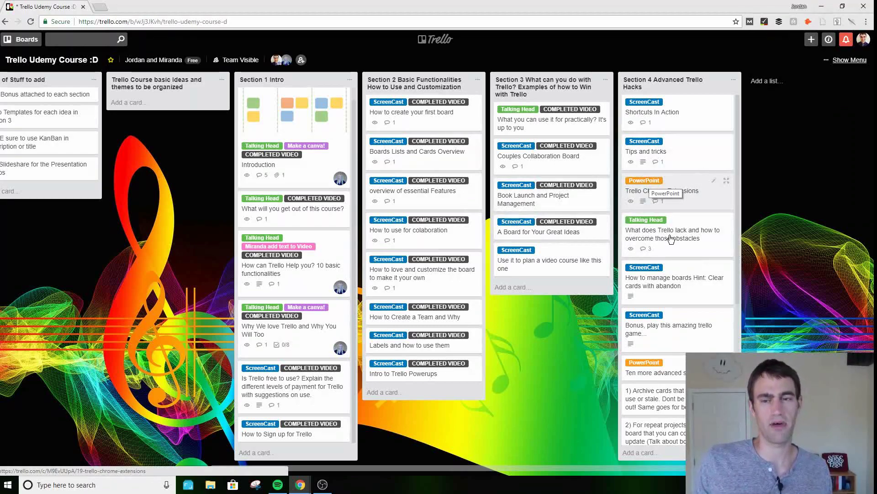
View the details of the Pro writing Aid storyboard card in the Important Research Links list.
{"action": "left_click_drag", "start_coordinate": [617, 468], "coordinate": [361, 443]}
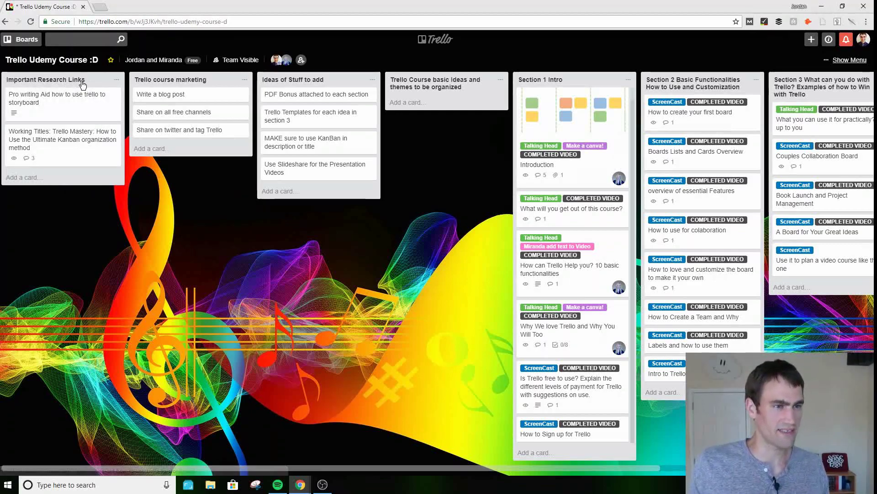
{"action": "left_click", "coordinate": [95, 97]}
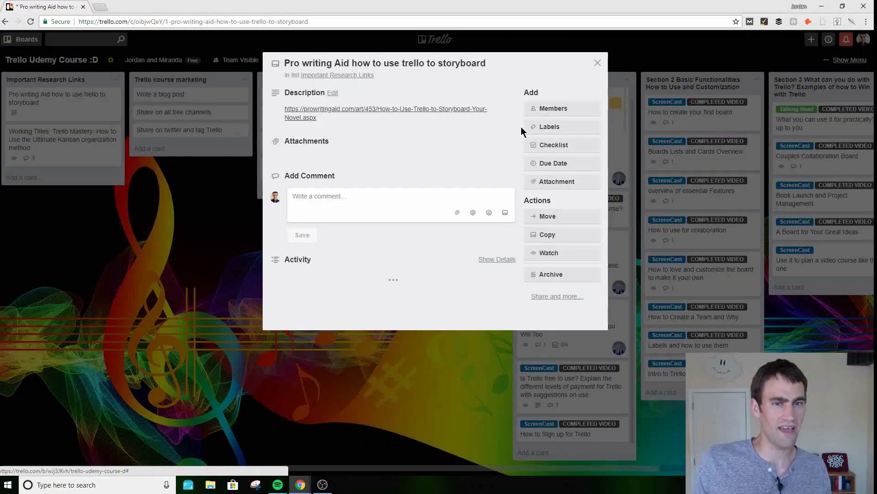
{"action": "left_click", "coordinate": [597, 63]}
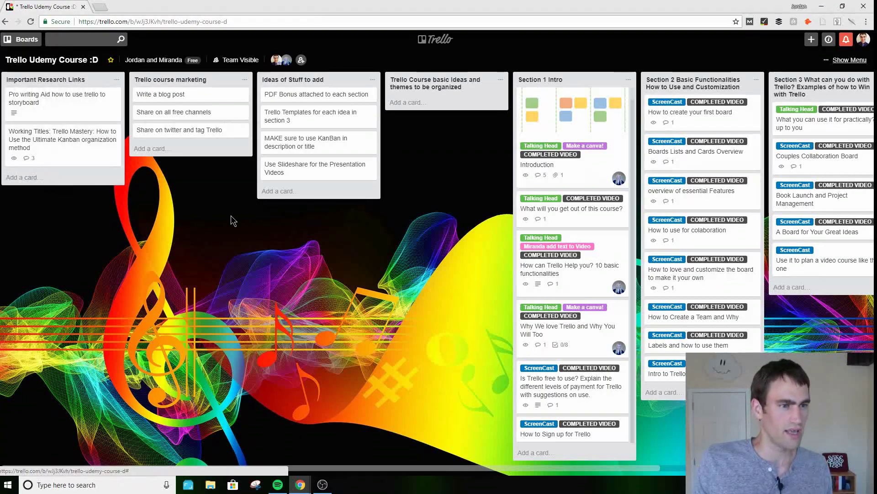
Read the title ideas in the comments of the Working Titles card, and close the card.
{"action": "left_click", "coordinate": [67, 144]}
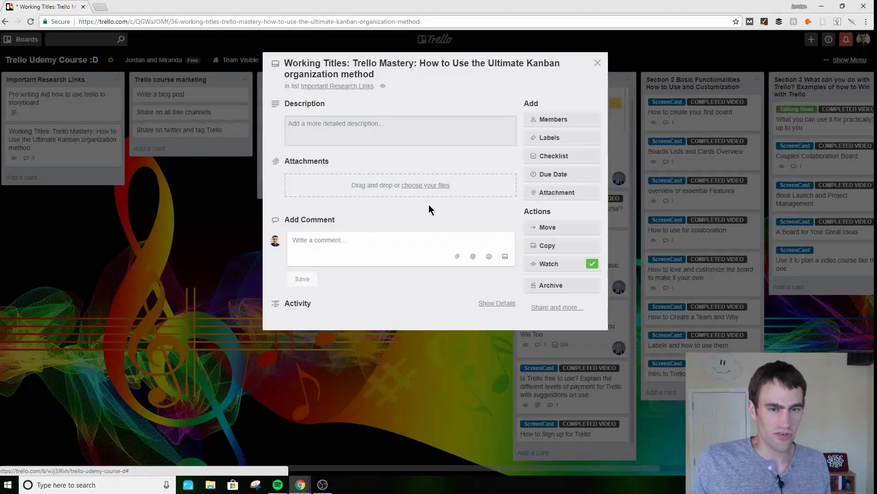
{"action": "scroll", "coordinate": [425, 333], "scroll_direction": "down", "scroll_amount": 2}
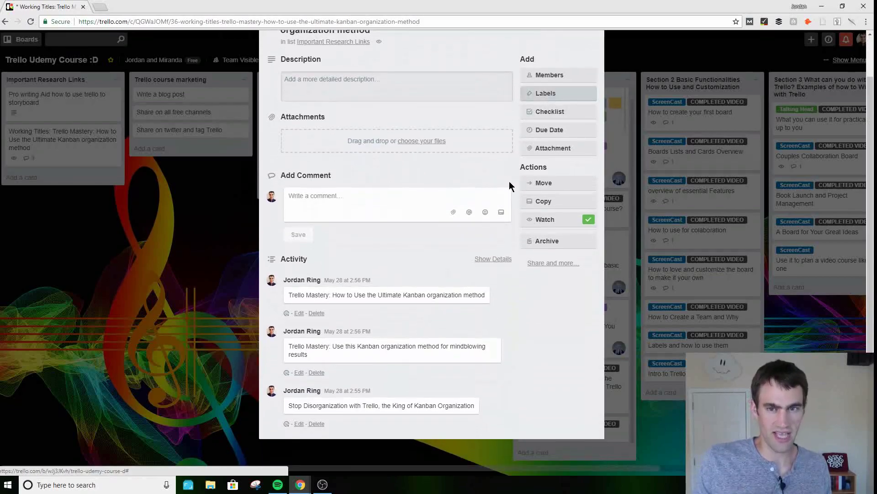
{"action": "scroll", "coordinate": [415, 280], "scroll_direction": "up", "scroll_amount": 2}
{"action": "left_click", "coordinate": [592, 65]}
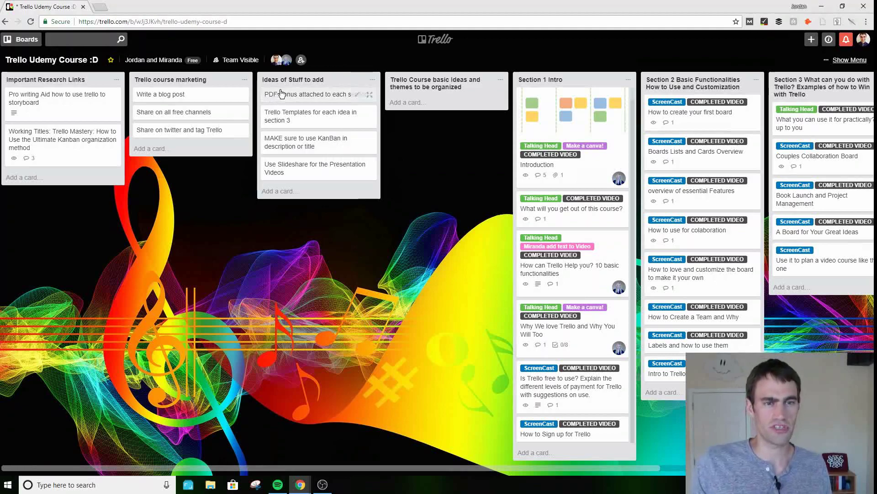
Archive the empty list "Trello Course basic ideas and themes to be organized".
{"action": "left_click_drag", "start_coordinate": [500, 470], "coordinate": [692, 469]}
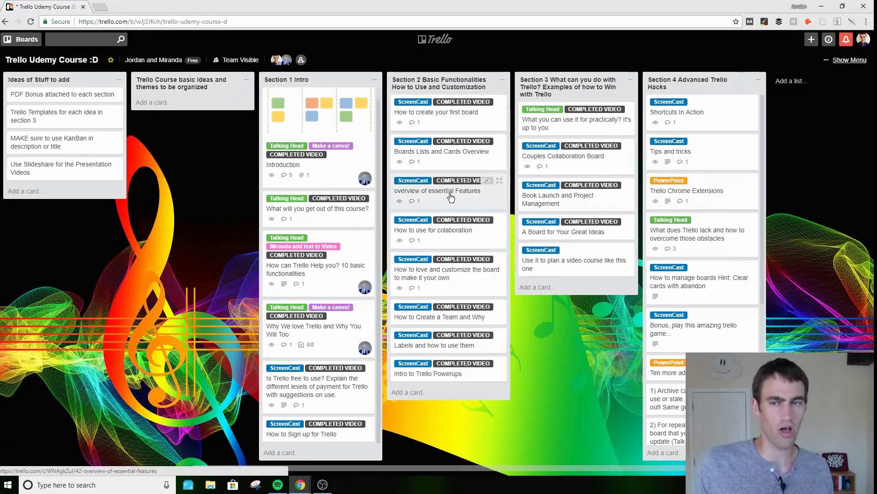
{"action": "scroll", "coordinate": [349, 462], "scroll_direction": "left", "scroll_amount": 3}
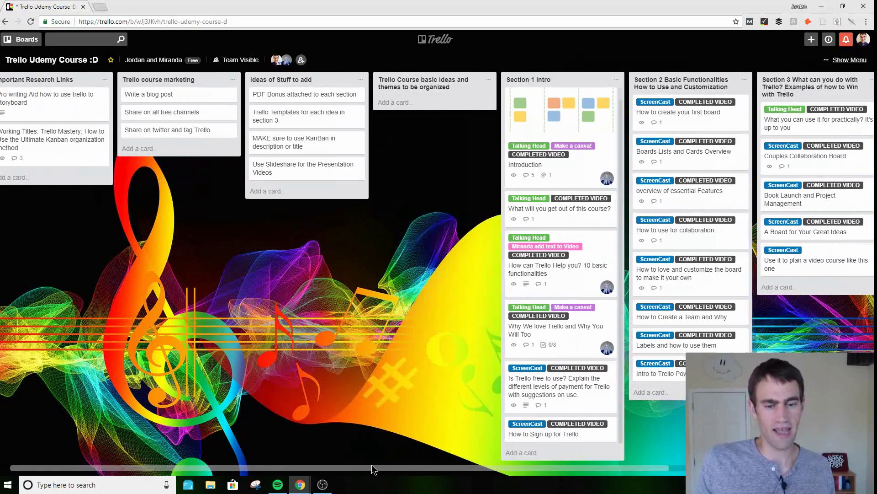
{"action": "left_click_drag", "start_coordinate": [433, 465], "coordinate": [372, 464]}
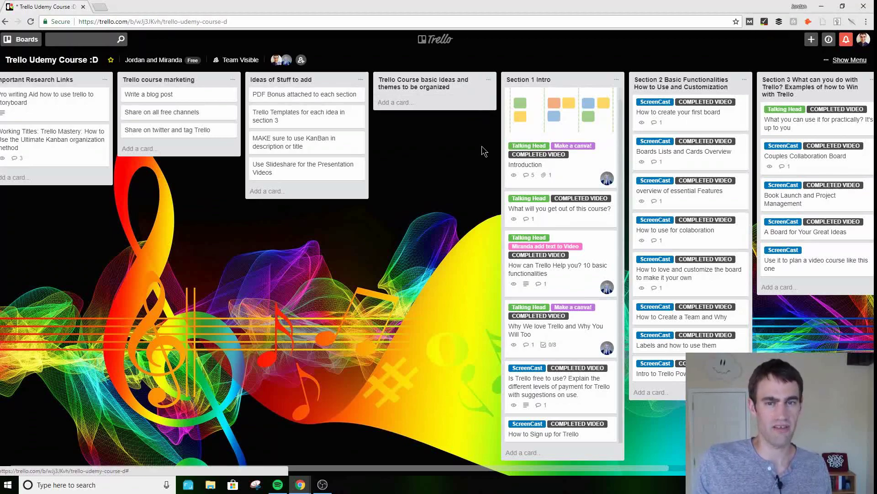
{"action": "left_click", "coordinate": [489, 85]}
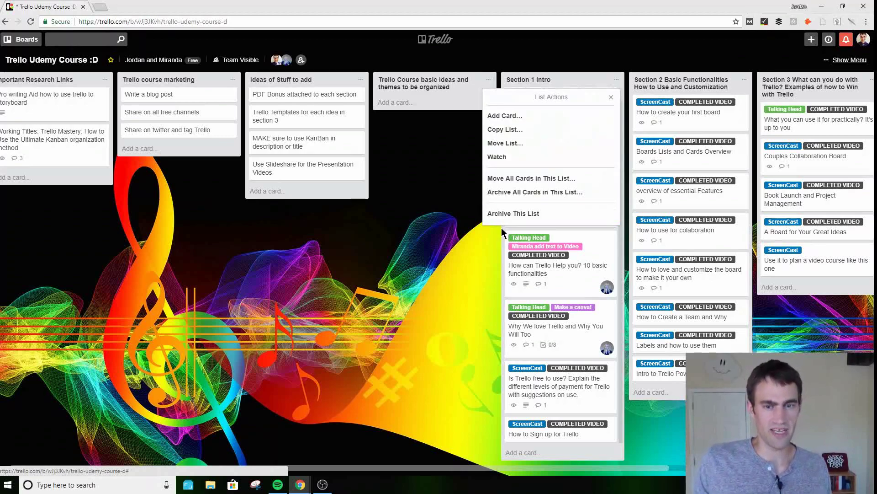
{"action": "left_click", "coordinate": [509, 214]}
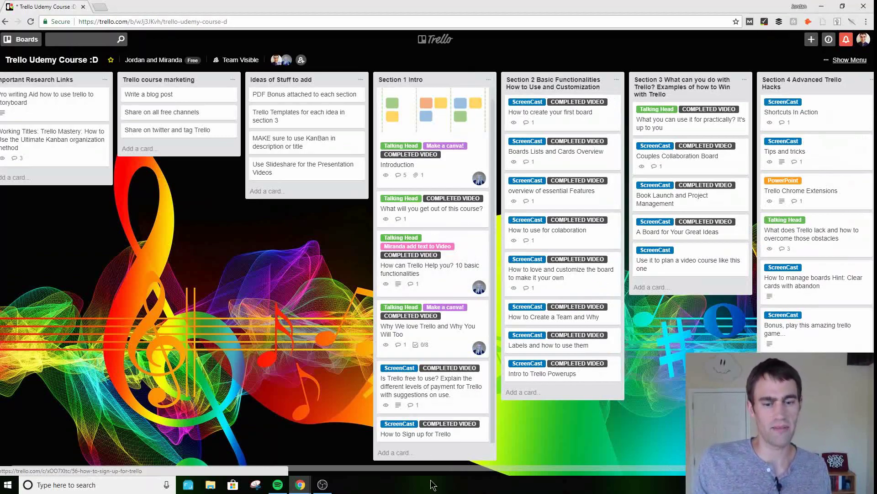
View the details of the Section 3 card "Use it to plan a video course like this one" and the Section 4 card "Tips and tricks".
{"action": "left_click_drag", "start_coordinate": [438, 468], "coordinate": [671, 460]}
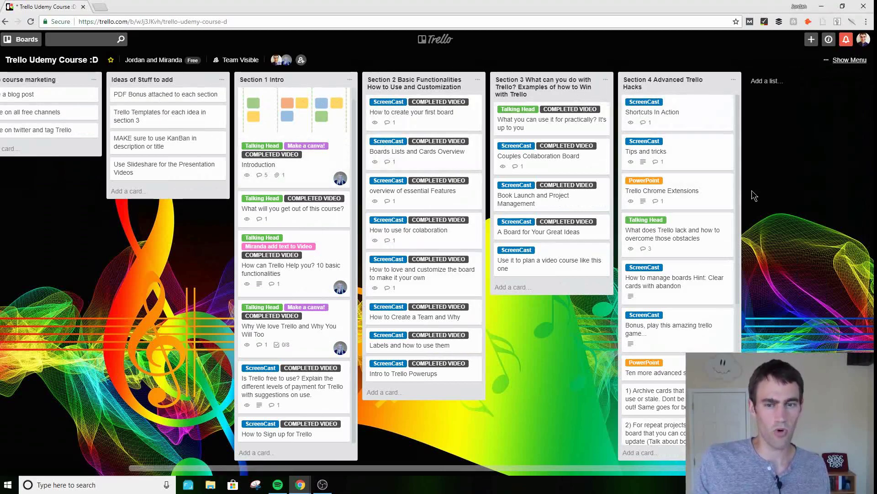
{"action": "left_click_drag", "start_coordinate": [580, 469], "coordinate": [412, 463]}
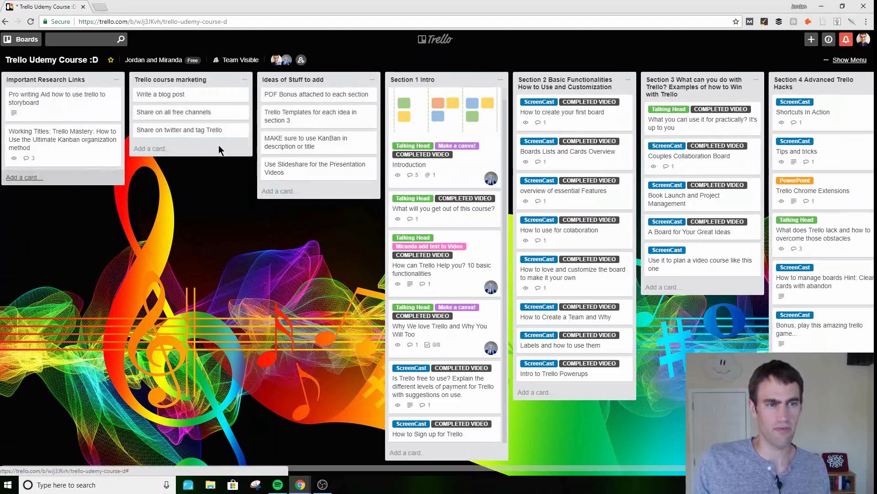
{"action": "left_click_drag", "start_coordinate": [644, 469], "coordinate": [748, 469]}
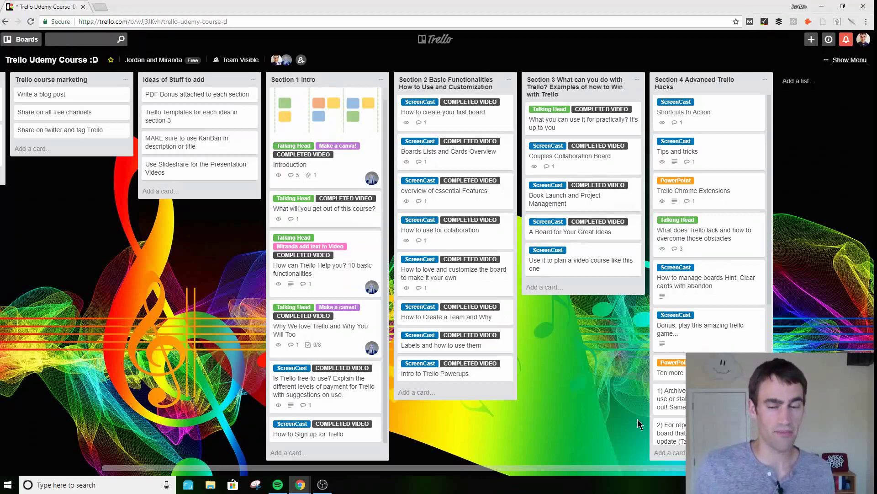
{"action": "left_click", "coordinate": [604, 261]}
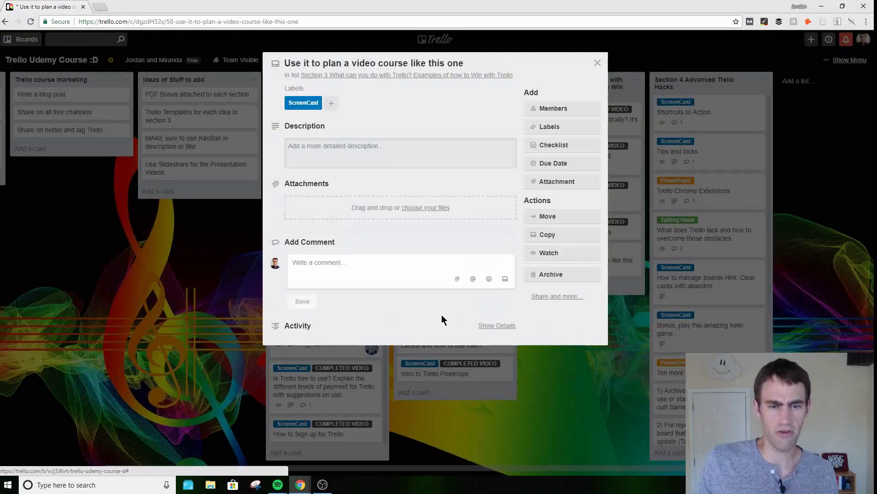
{"action": "left_click", "coordinate": [604, 55]}
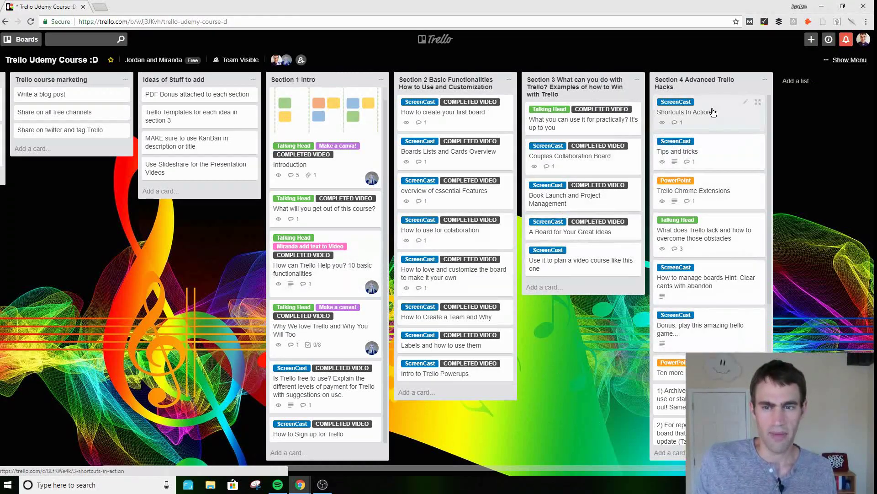
{"action": "left_click", "coordinate": [715, 147]}
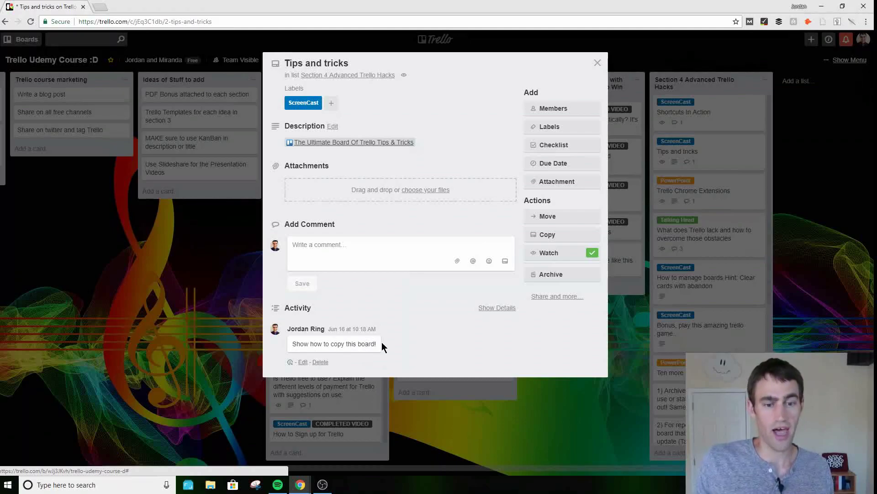
{"action": "left_click", "coordinate": [597, 64]}
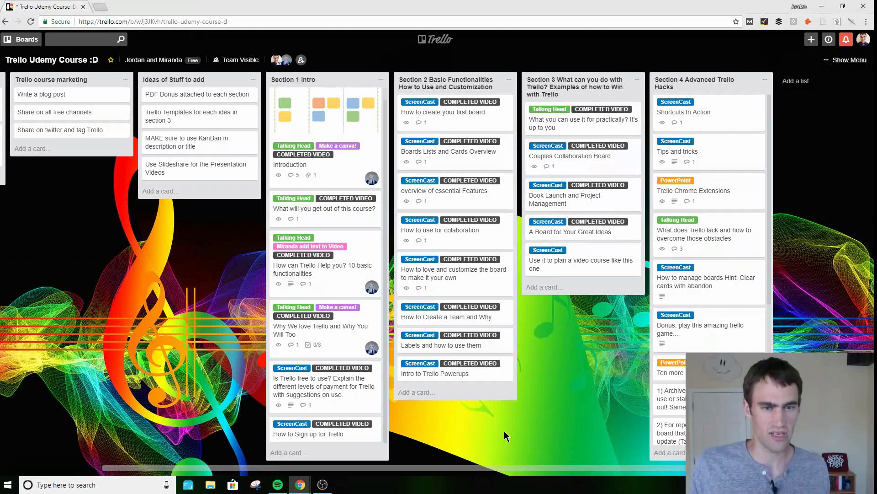
Return to the board's first lists and show the board menu with its recent activity.
{"action": "left_click_drag", "start_coordinate": [554, 468], "coordinate": [855, 73]}
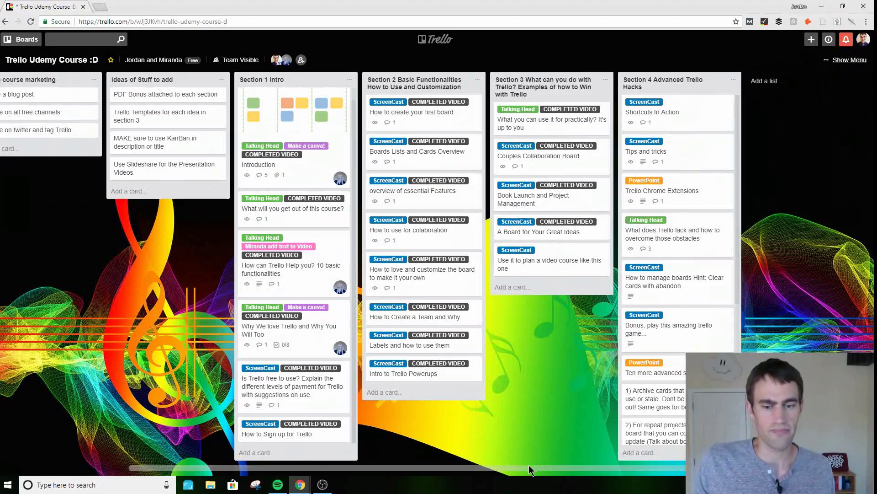
{"action": "left_click_drag", "start_coordinate": [528, 464], "coordinate": [348, 349]}
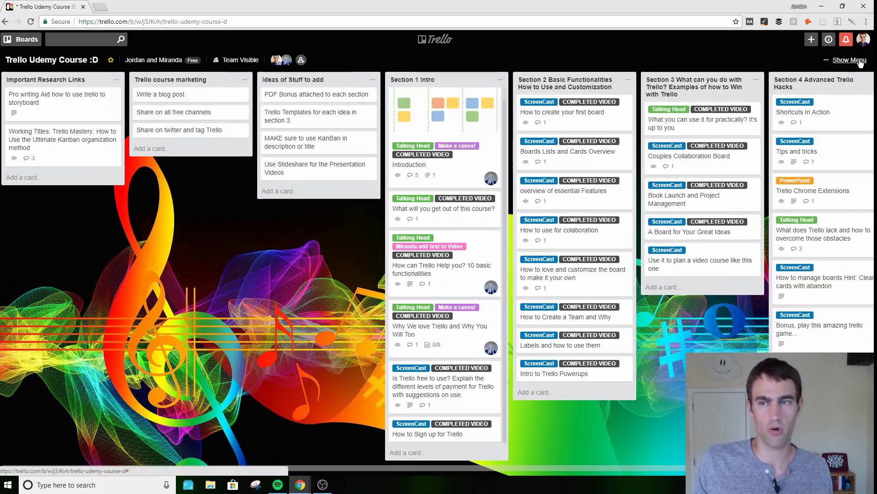
{"action": "key", "text": "w"}
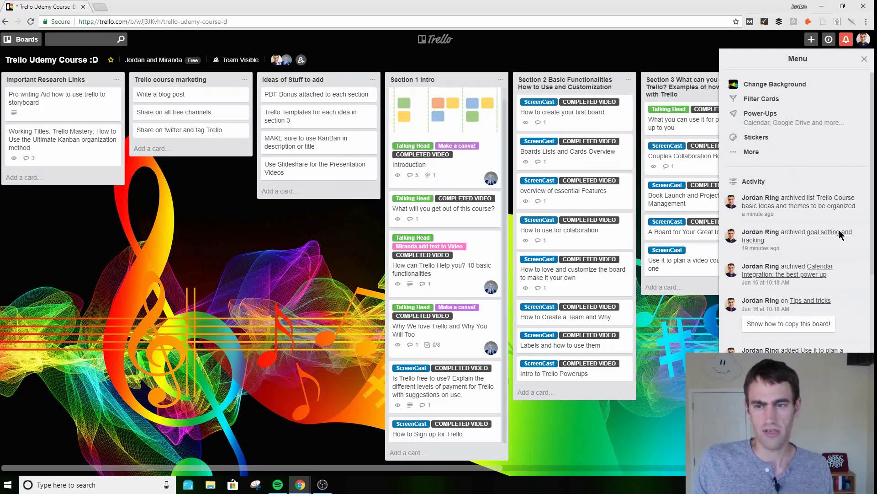
View the board's additional options and the Copy Board form, and close the form and the board menu without making a copy.
{"action": "left_click", "coordinate": [753, 152]}
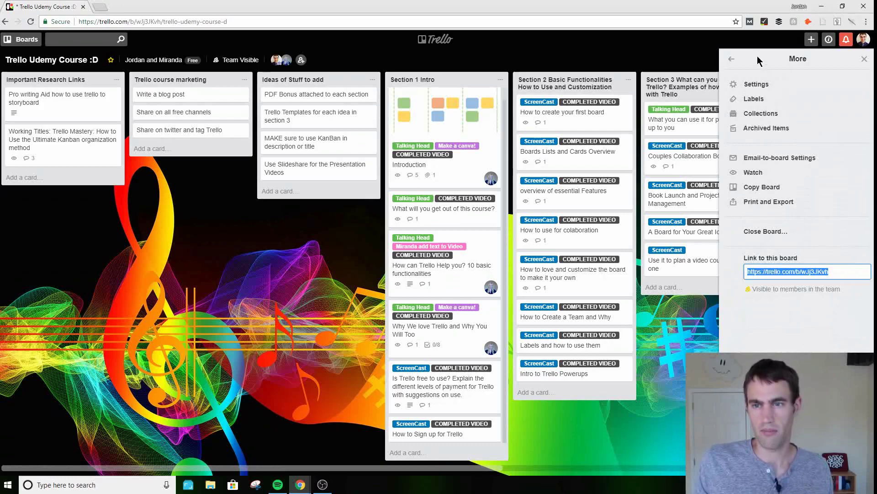
{"action": "left_click", "coordinate": [732, 59]}
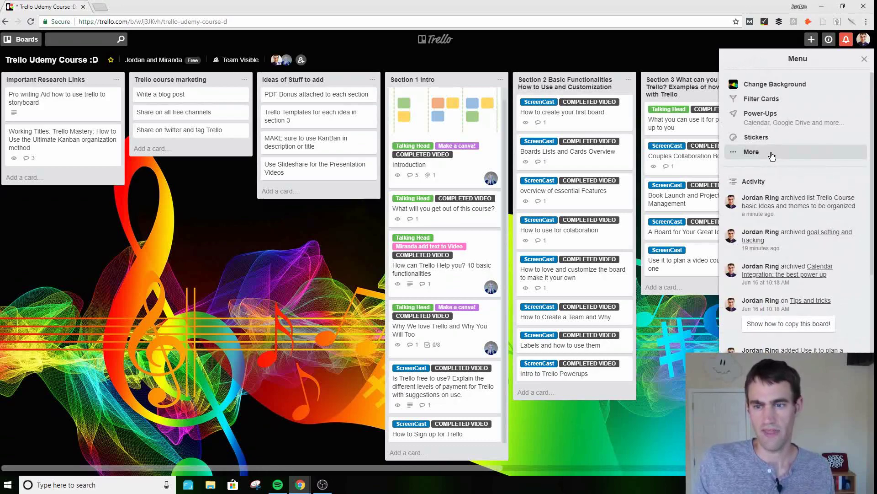
{"action": "left_click", "coordinate": [772, 157]}
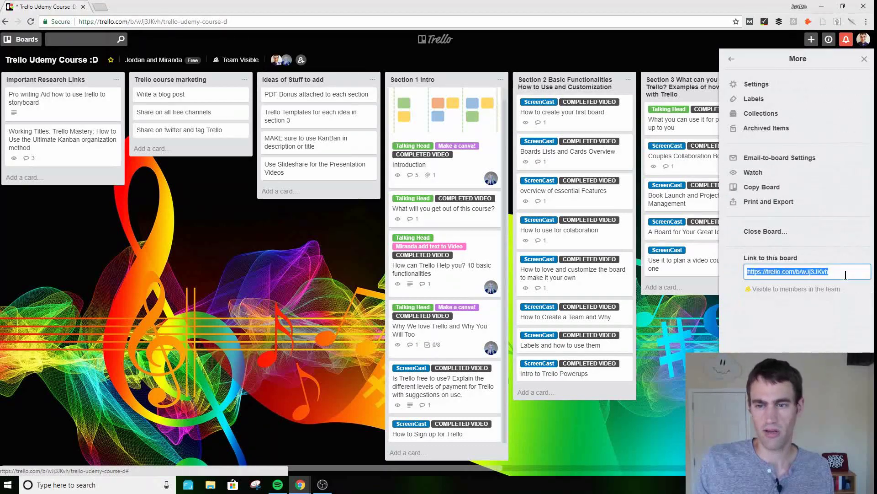
{"action": "left_click", "coordinate": [774, 188]}
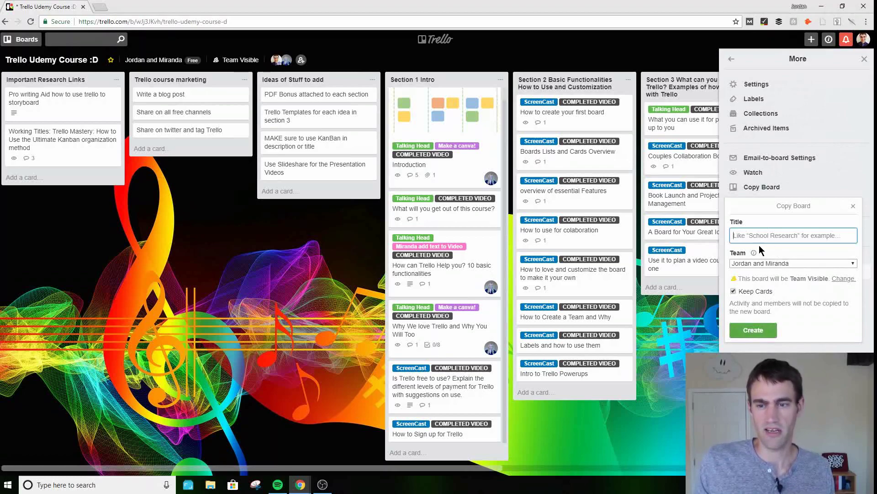
{"action": "left_click", "coordinate": [853, 206]}
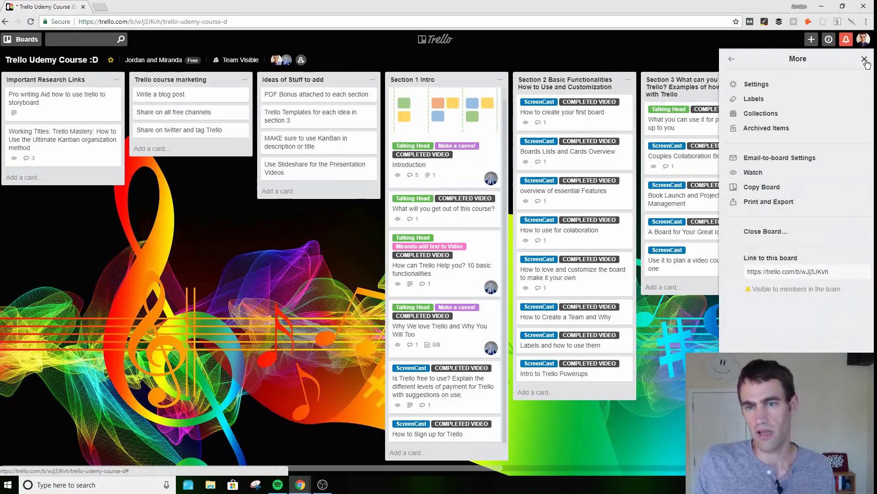
{"action": "left_click", "coordinate": [865, 59]}
Bring the board's last lists, through "Section 4 Advanced Trello Hacks", into view.
{"action": "left_click_drag", "start_coordinate": [464, 469], "coordinate": [560, 477]}
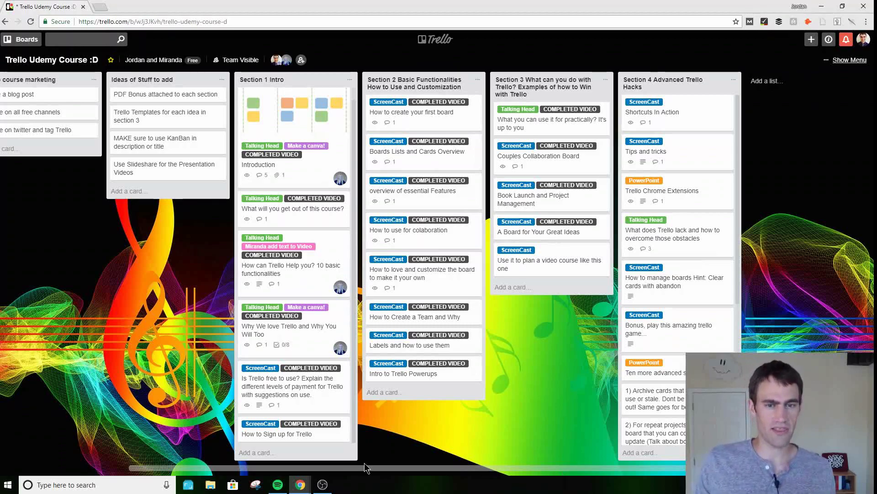
{"action": "left_click_drag", "start_coordinate": [435, 465], "coordinate": [507, 468]}
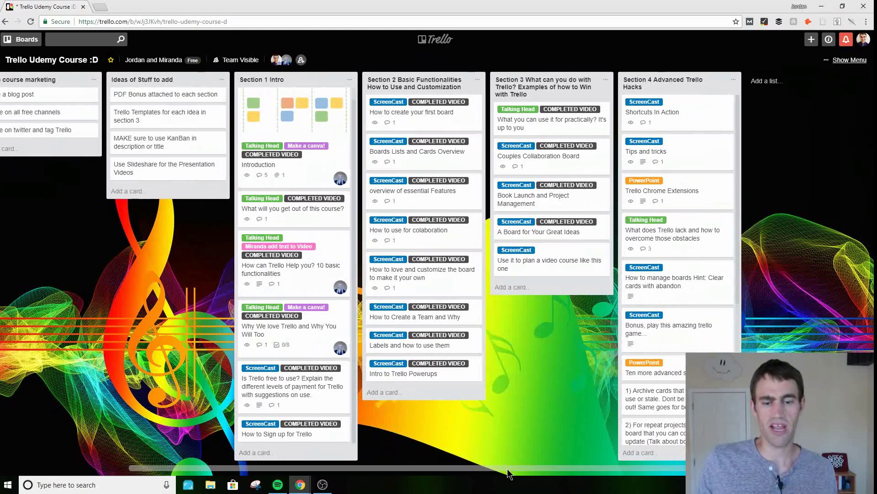